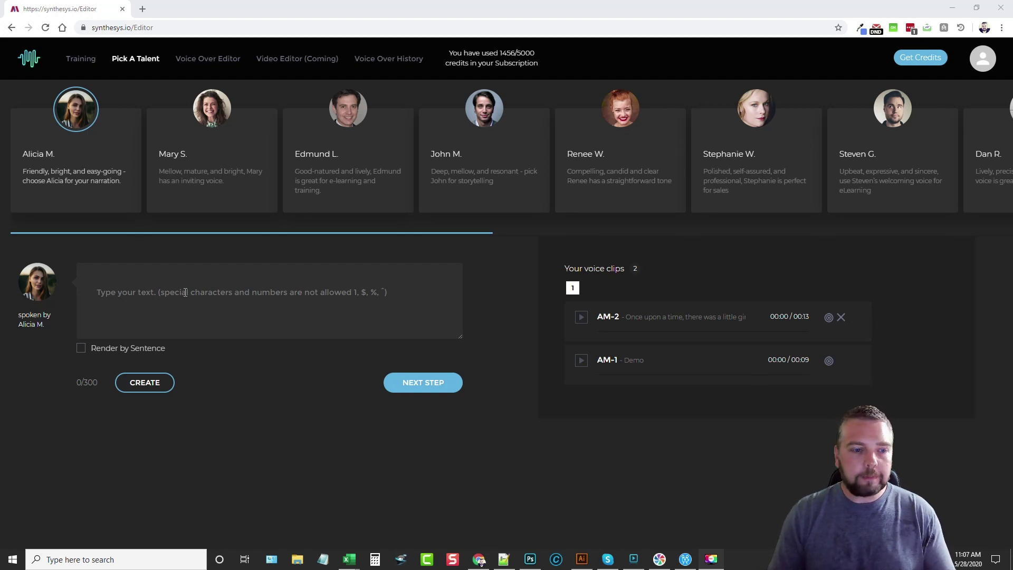
left_click(171, 299)
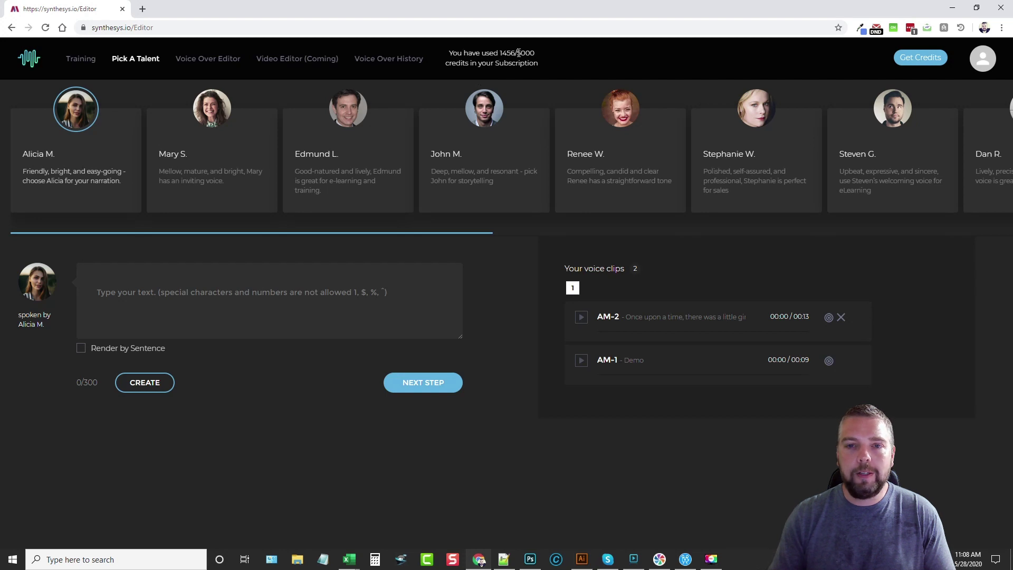
Open the Get Credits upgrades page in a new tab to view the 50,000, 100,000 and 250,000 character packs
middle_click(915, 59)
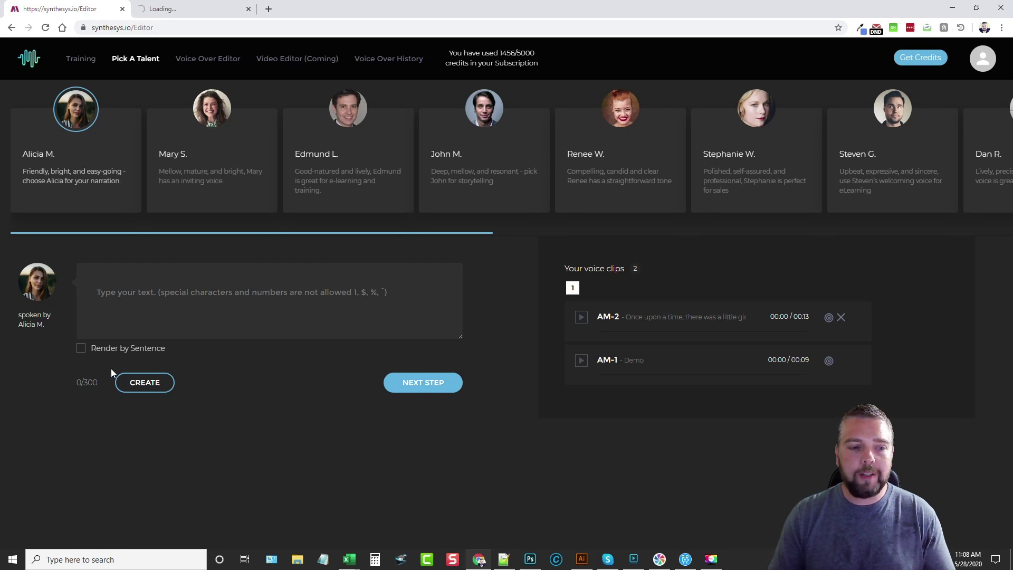
left_click_drag(77, 383, 96, 381)
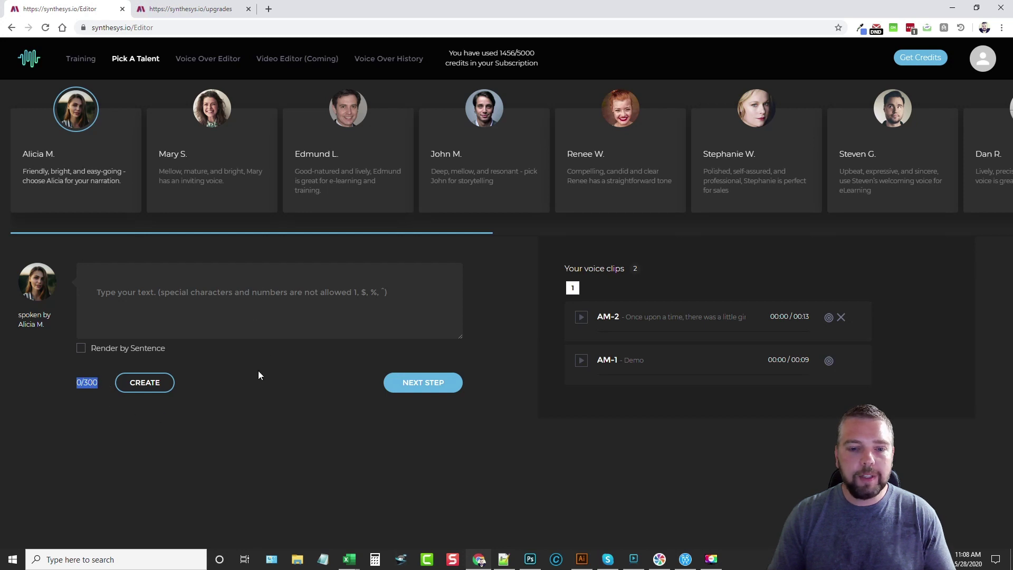
left_click(210, 10)
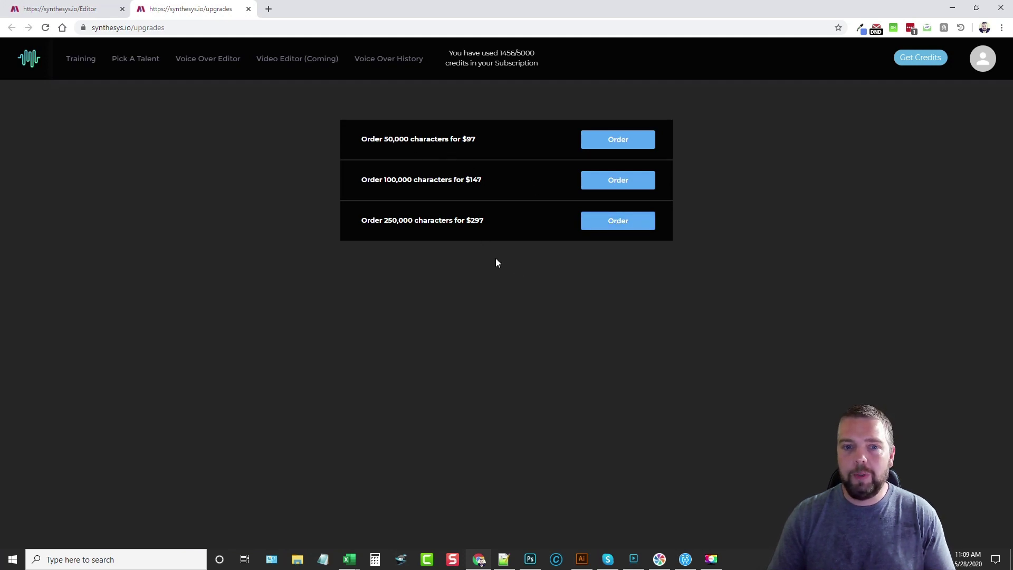
Back in the editor, try Mary S., Edmund L. and John M., then reselect Alicia M
left_click(68, 9)
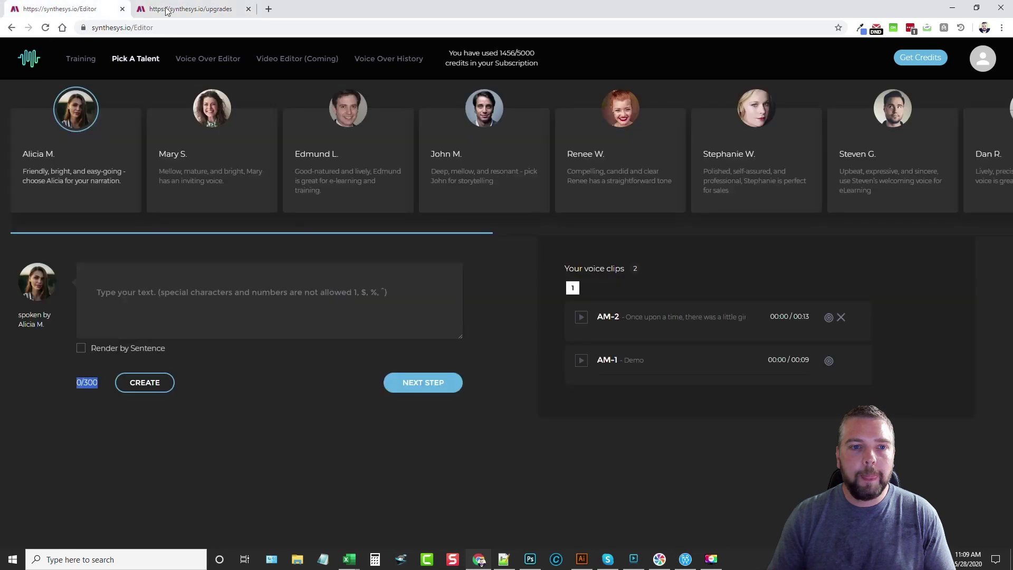
left_click(354, 262)
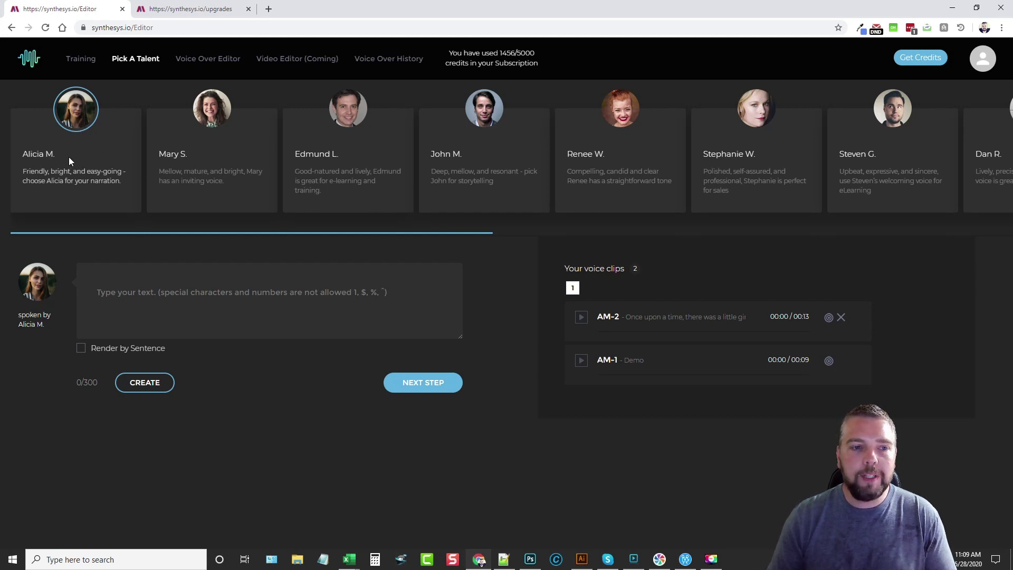
left_click(253, 151)
left_click(350, 151)
left_click(466, 153)
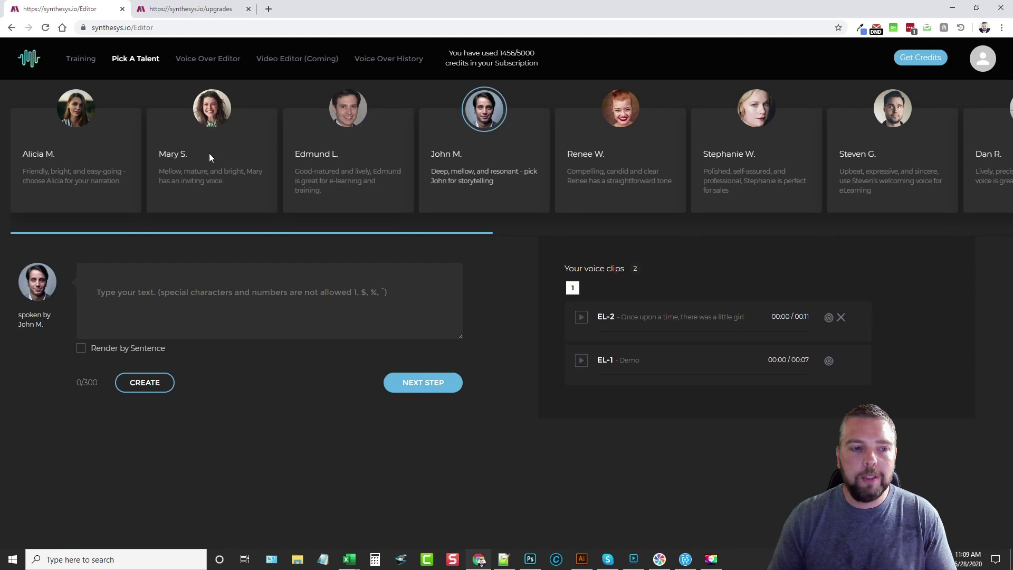
left_click(77, 153)
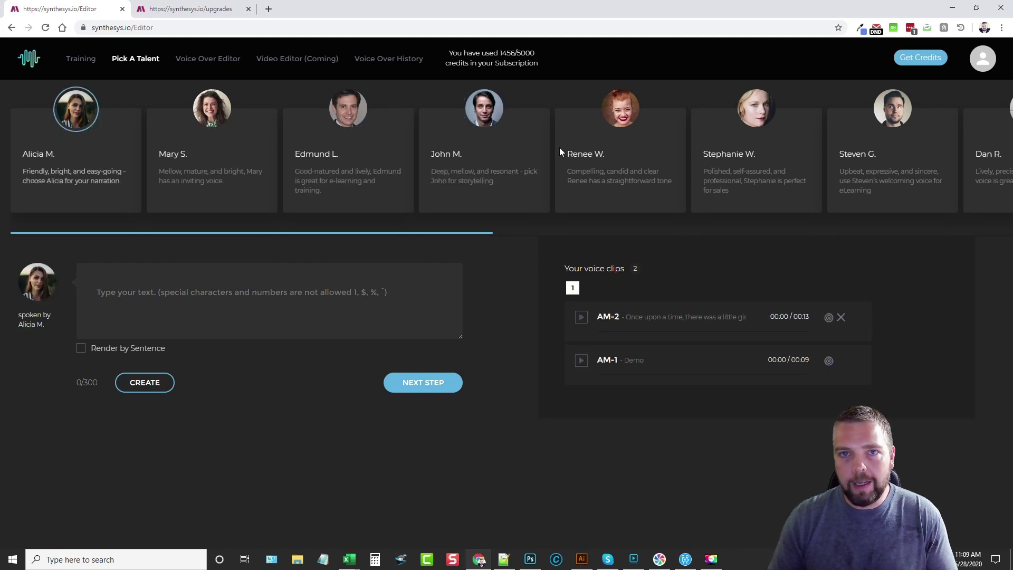
Play a few seconds of Alicia M.'s AM-1 Demo clip, then pause it
double_click(628, 361)
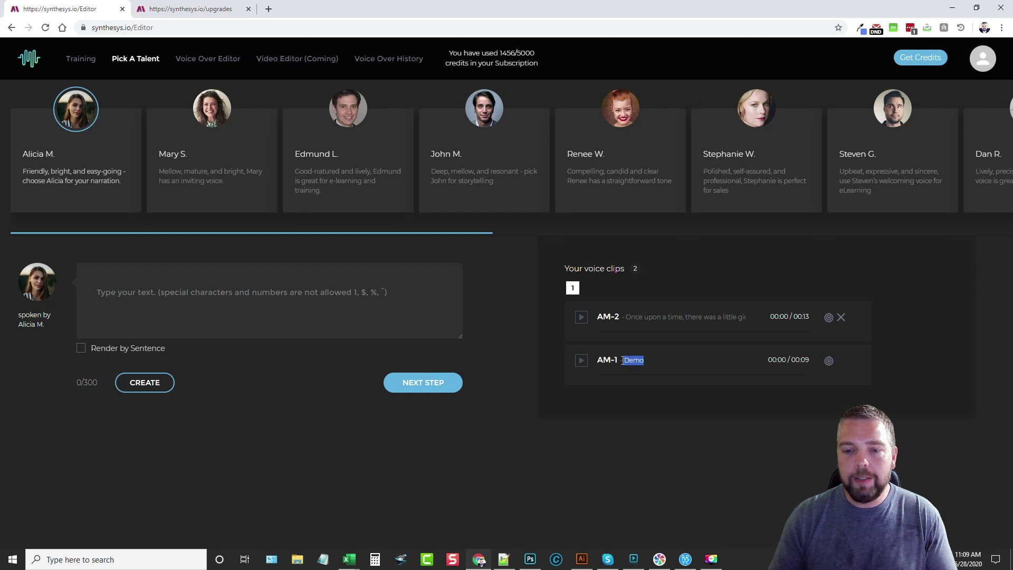
left_click(581, 360)
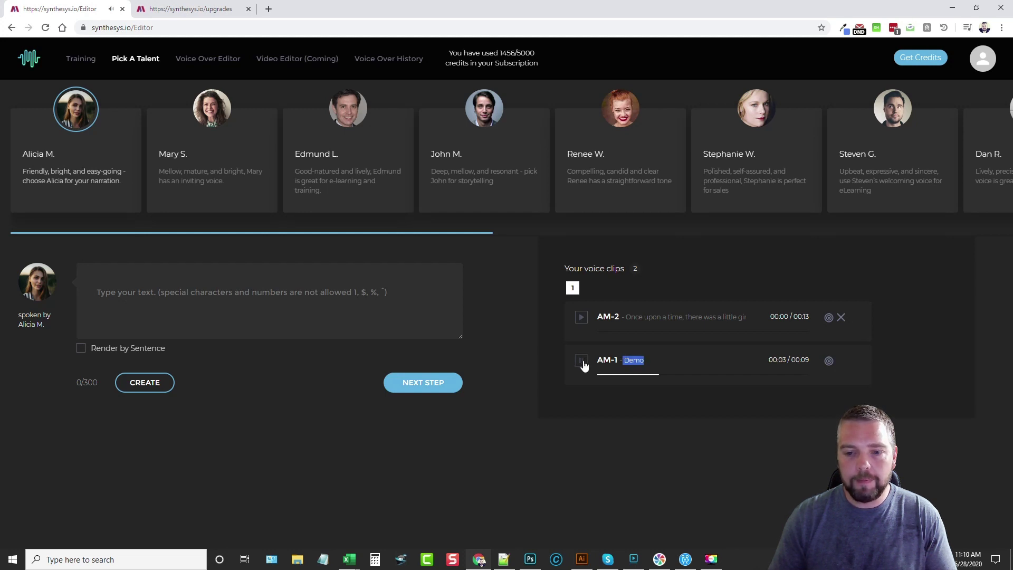
left_click(582, 363)
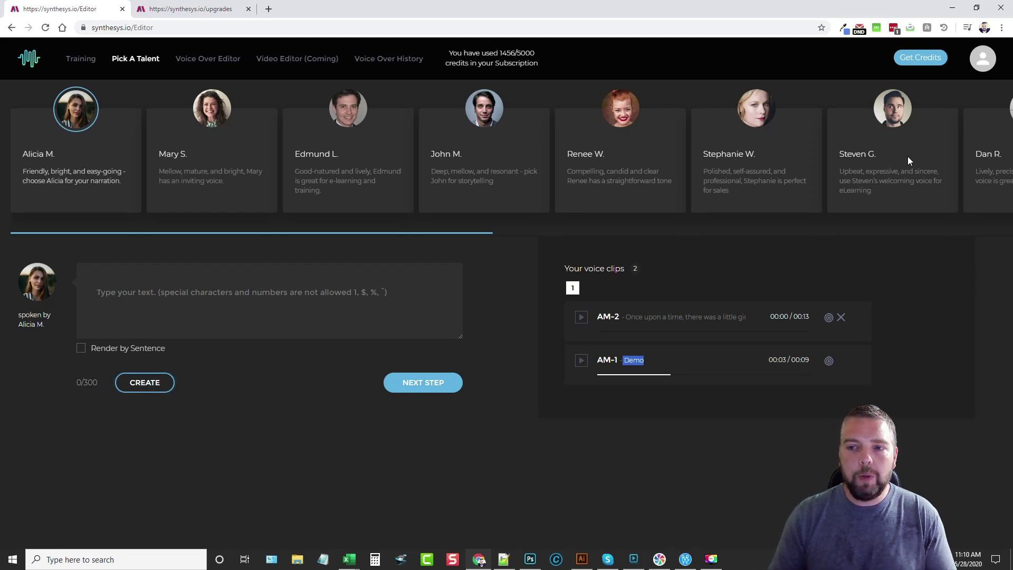
Swipe through the talent carousel and return to the narration text area
left_click_drag(907, 156, 446, 173)
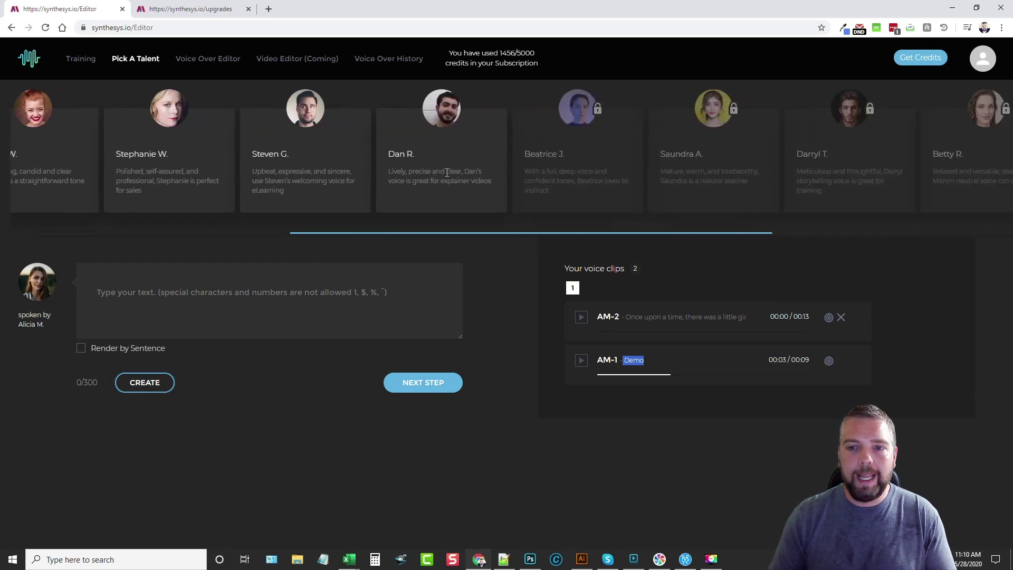
left_click_drag(719, 165, 344, 167)
left_click_drag(734, 161, 495, 165)
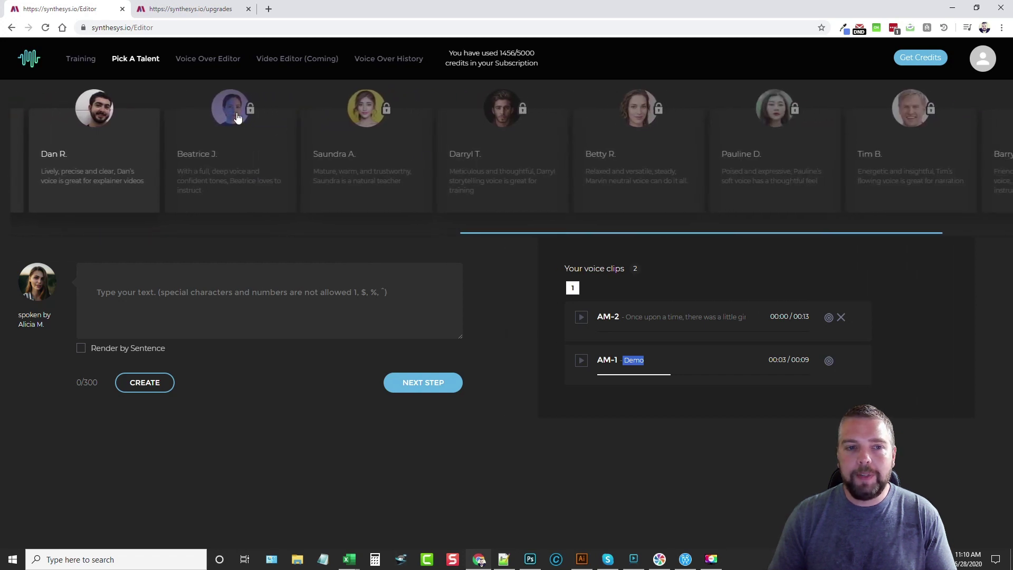
left_click_drag(897, 135, 527, 144)
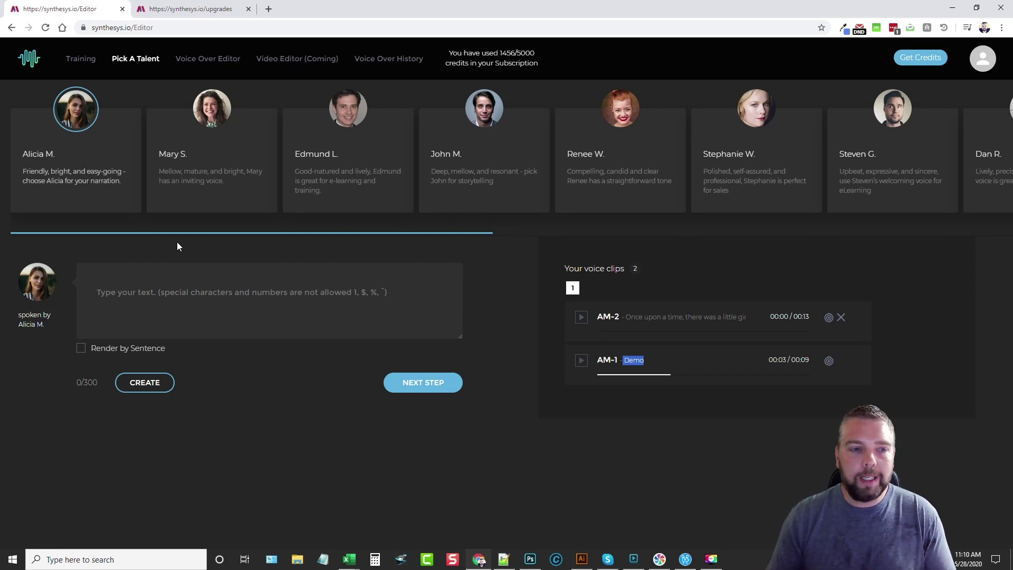
right_click(204, 288)
left_click(157, 309)
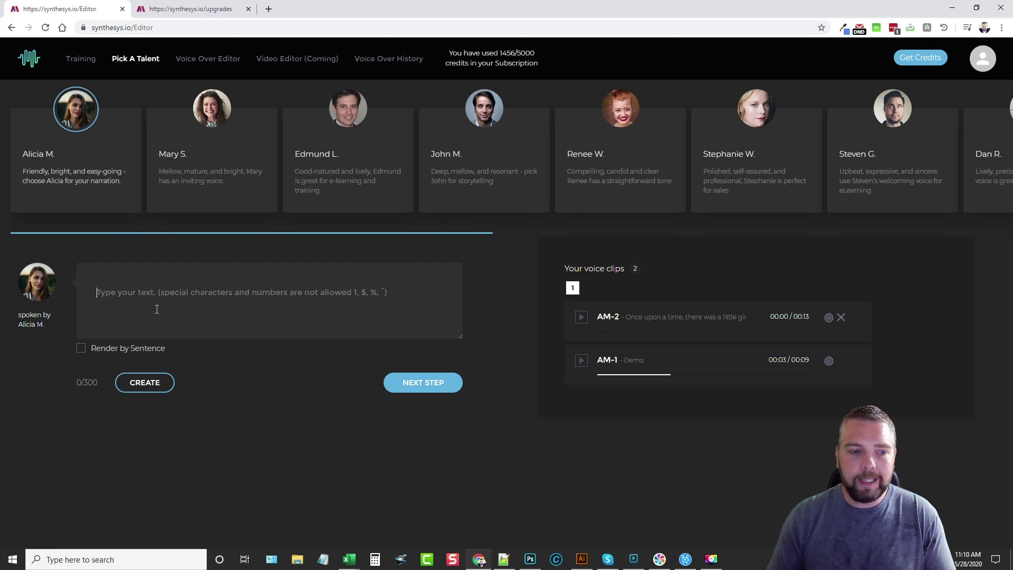
left_click(580, 320)
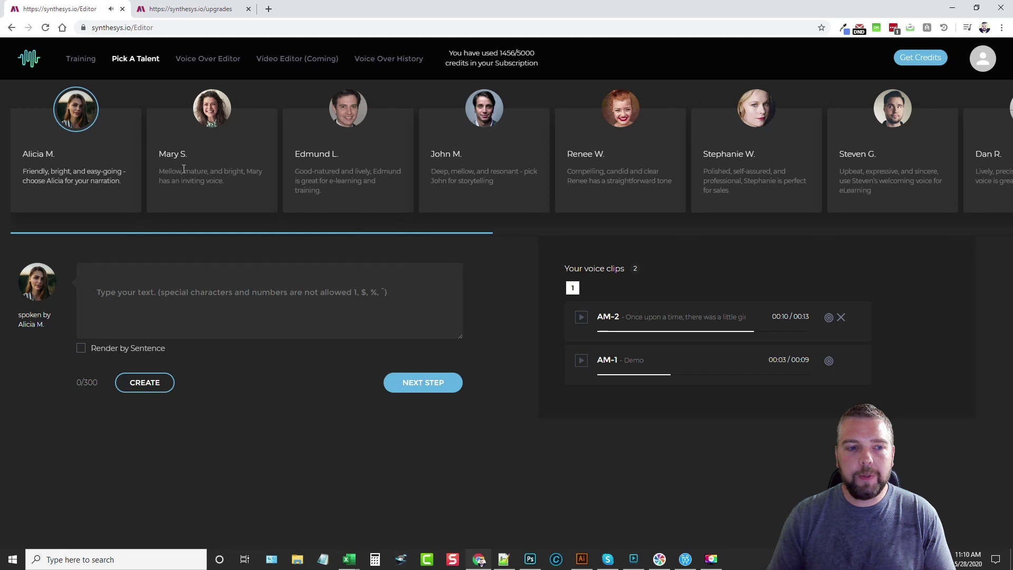
left_click(185, 144)
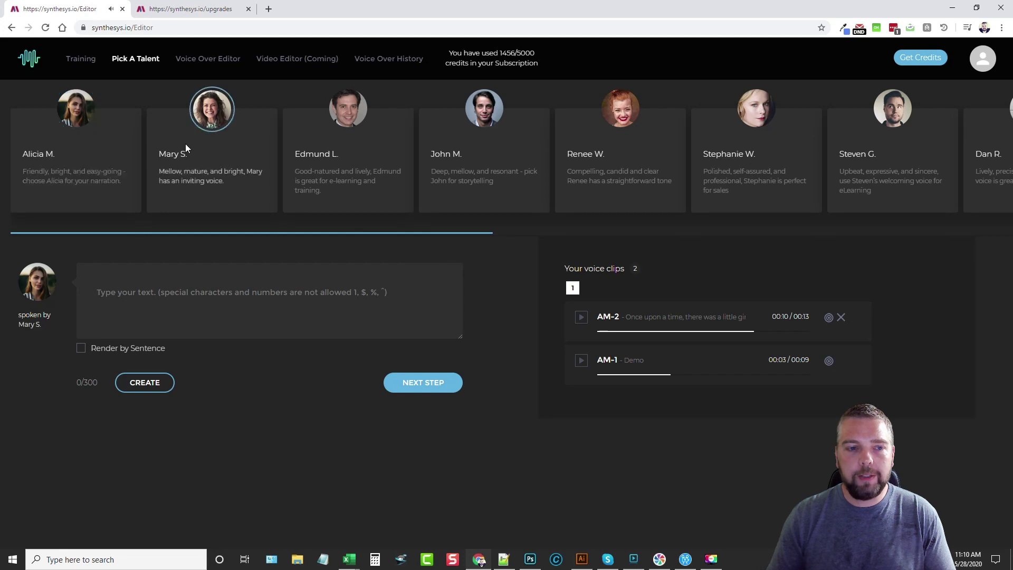
left_click(583, 318)
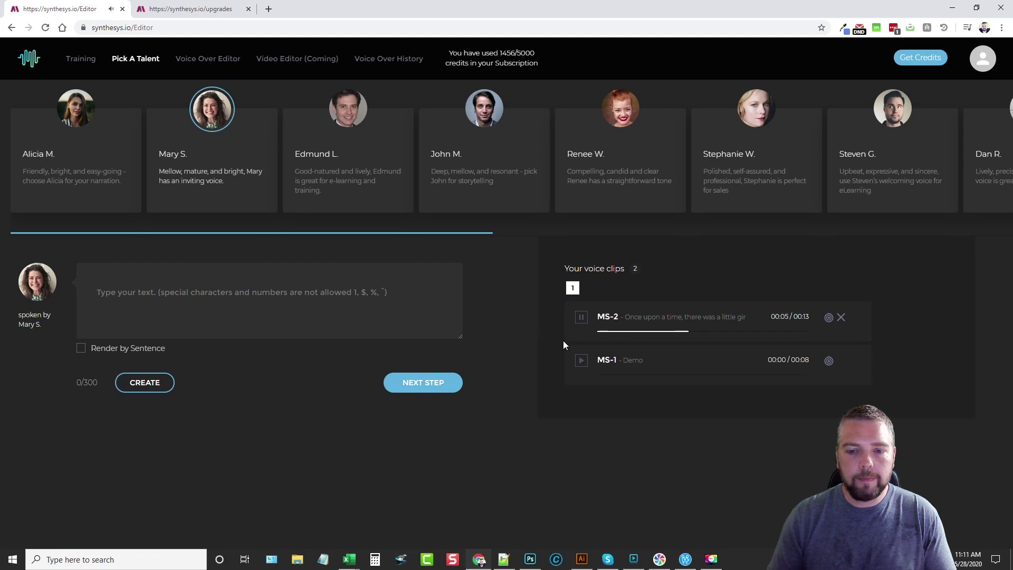
left_click(581, 318)
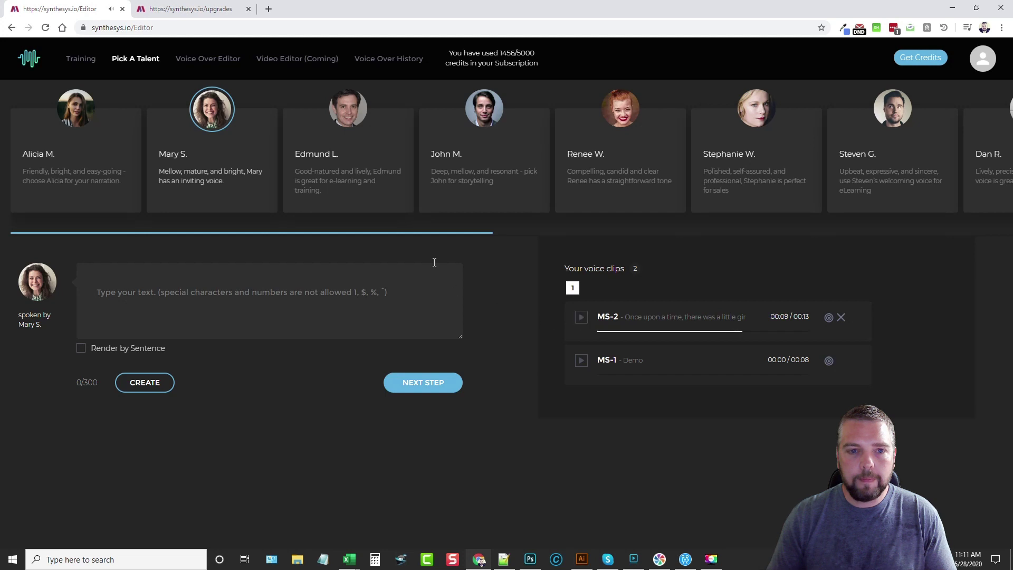
left_click(339, 168)
left_click(580, 317)
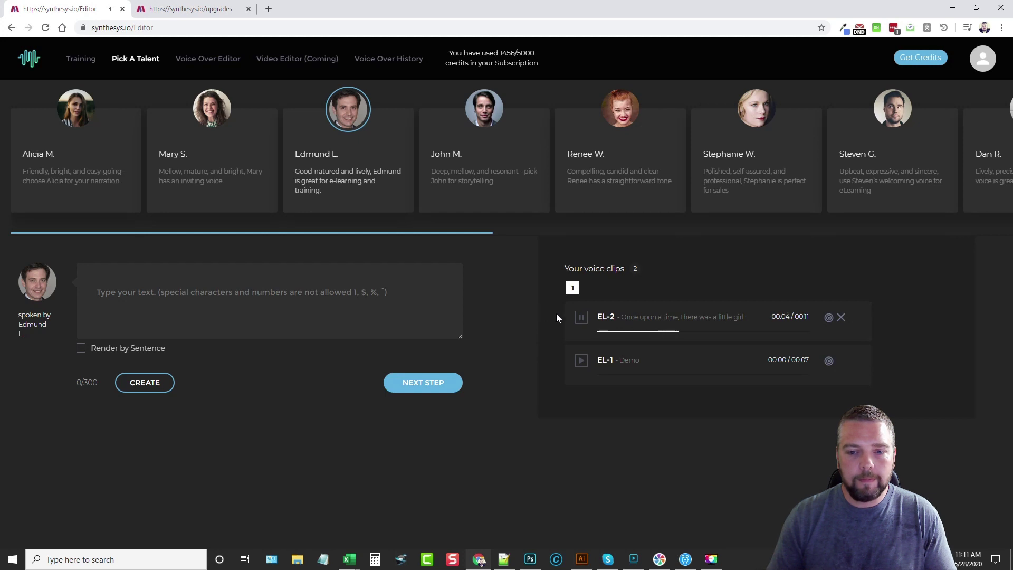
left_click(581, 318)
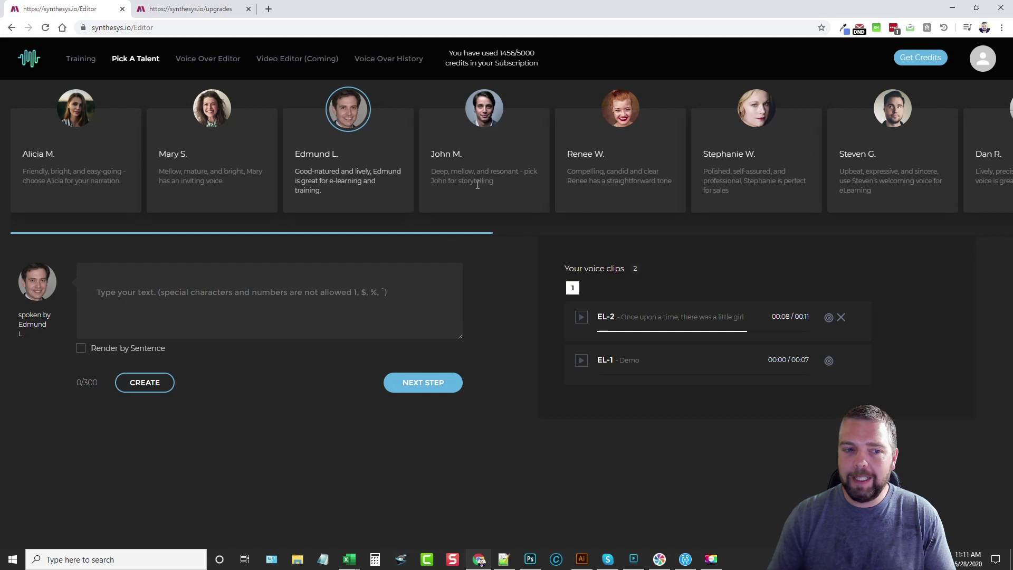
left_click(482, 166)
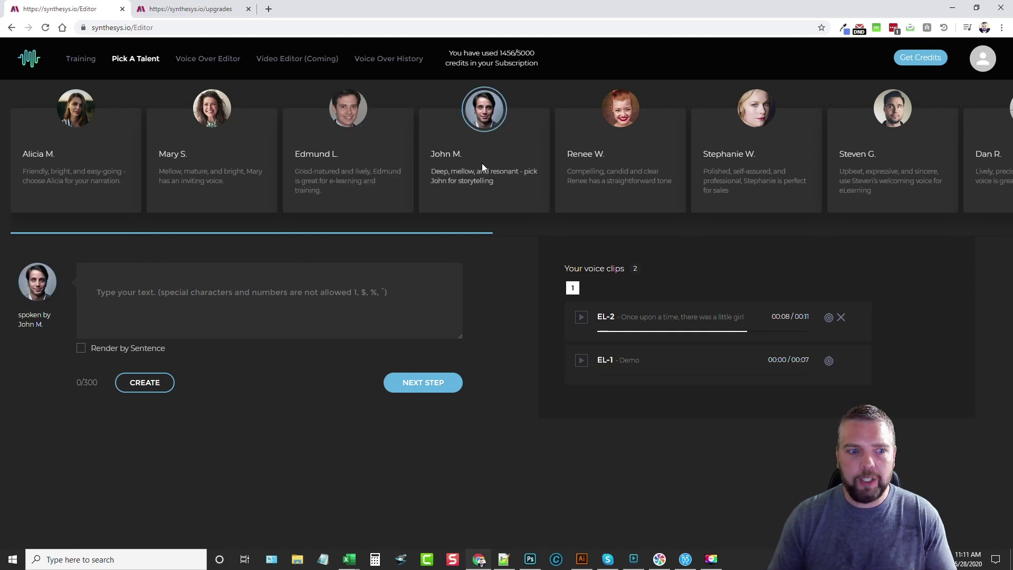
left_click(581, 317)
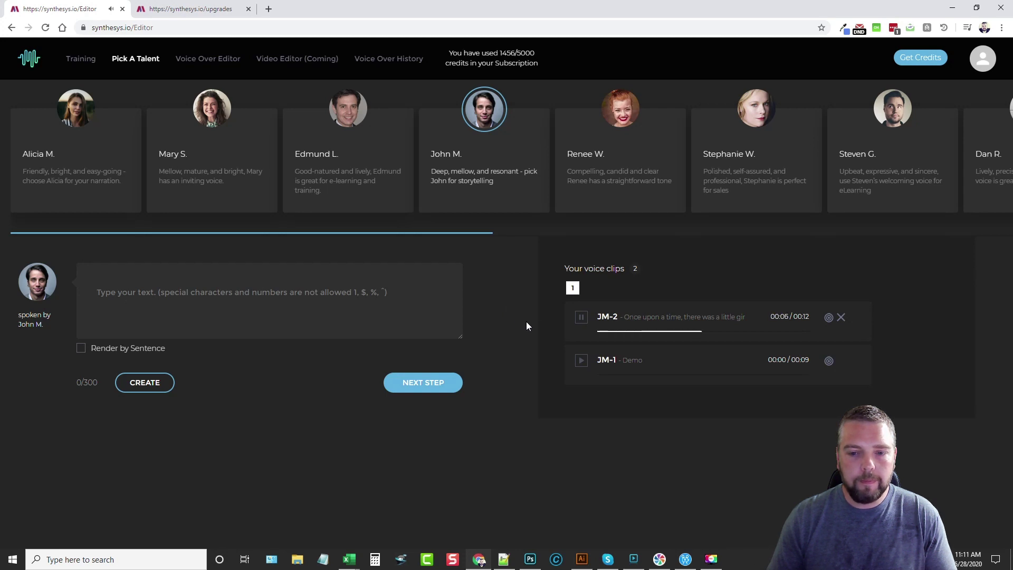
left_click(581, 317)
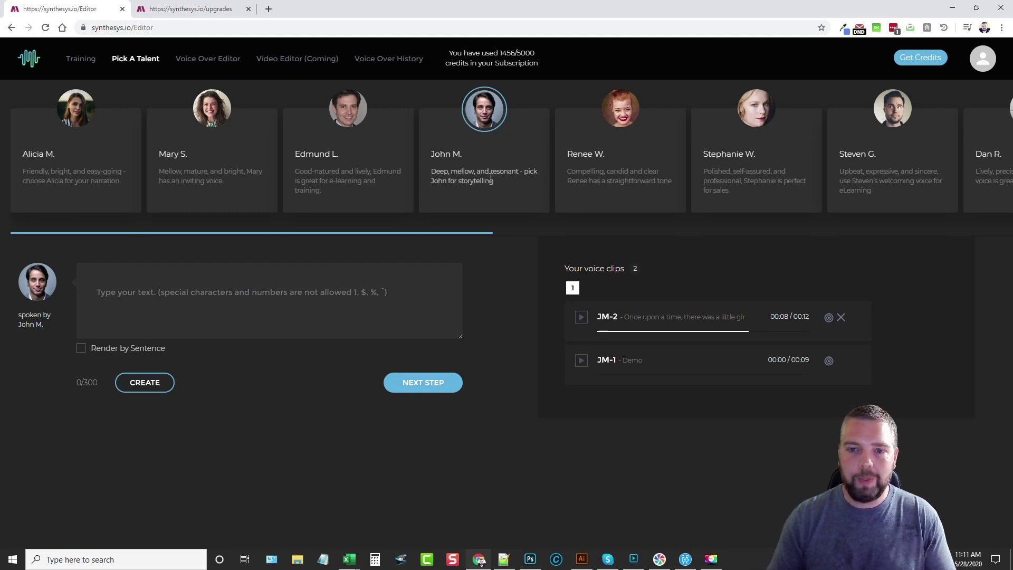
left_click_drag(745, 131, 540, 165)
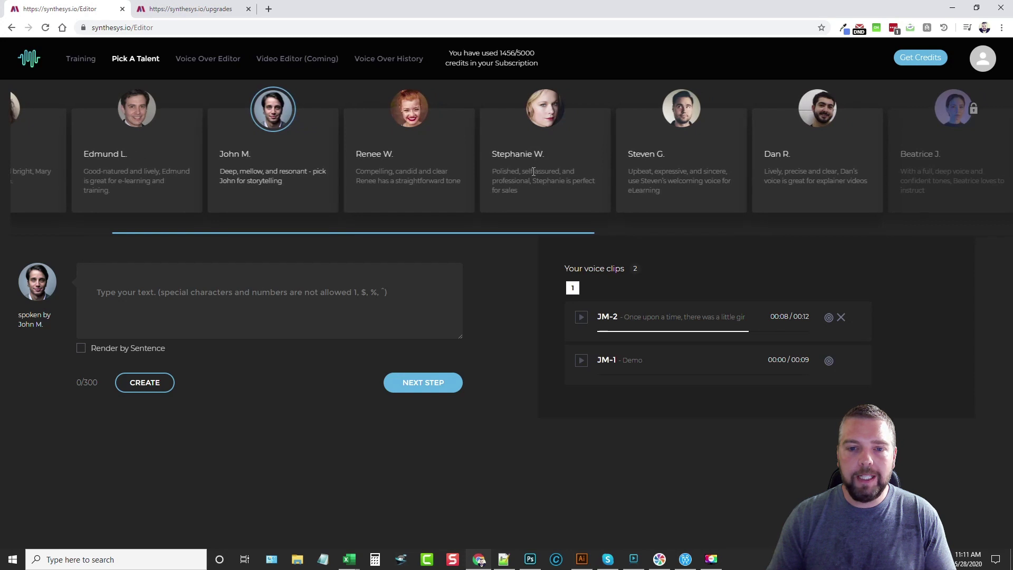
left_click(534, 174)
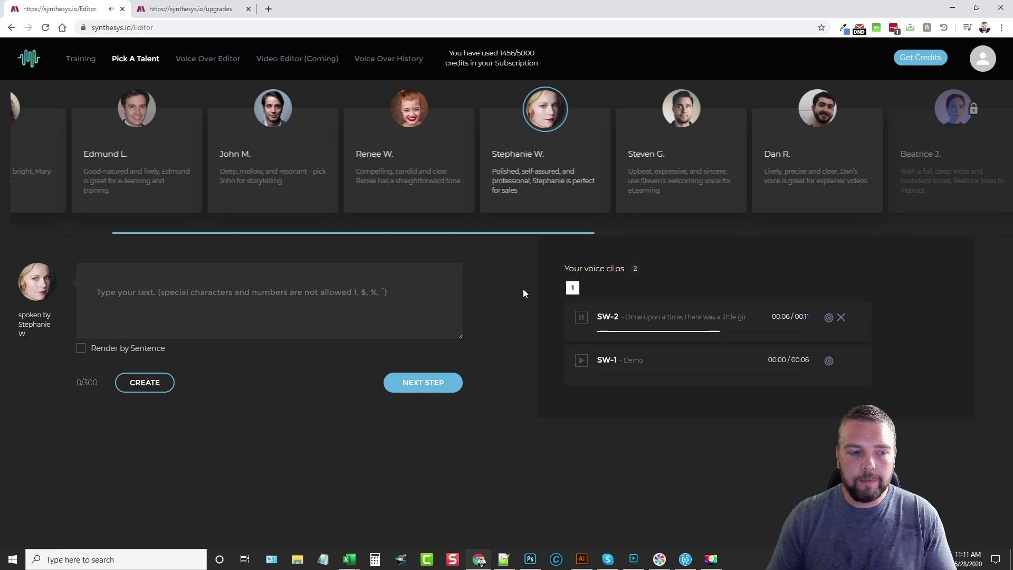
left_click(581, 318)
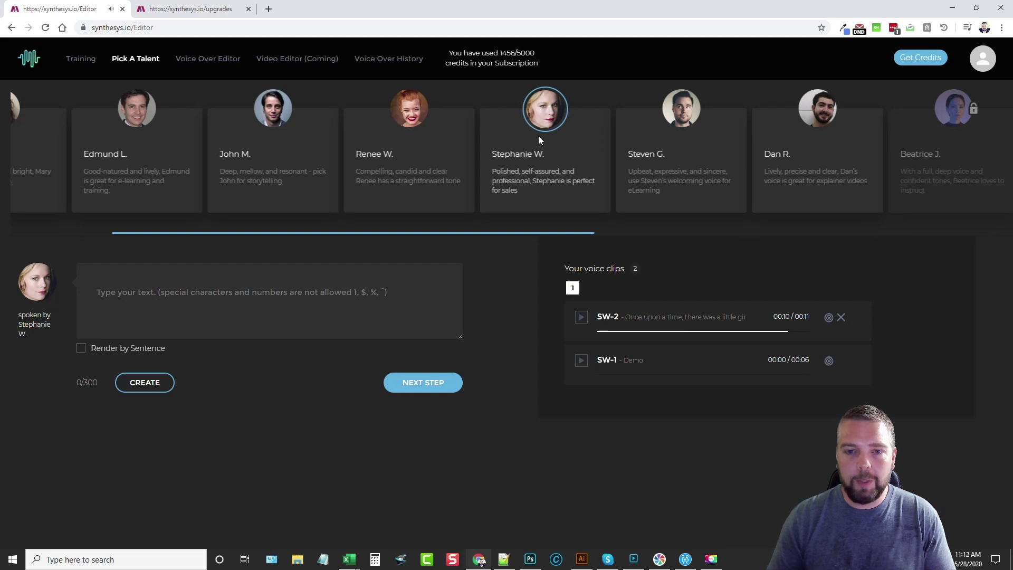
left_click(686, 121)
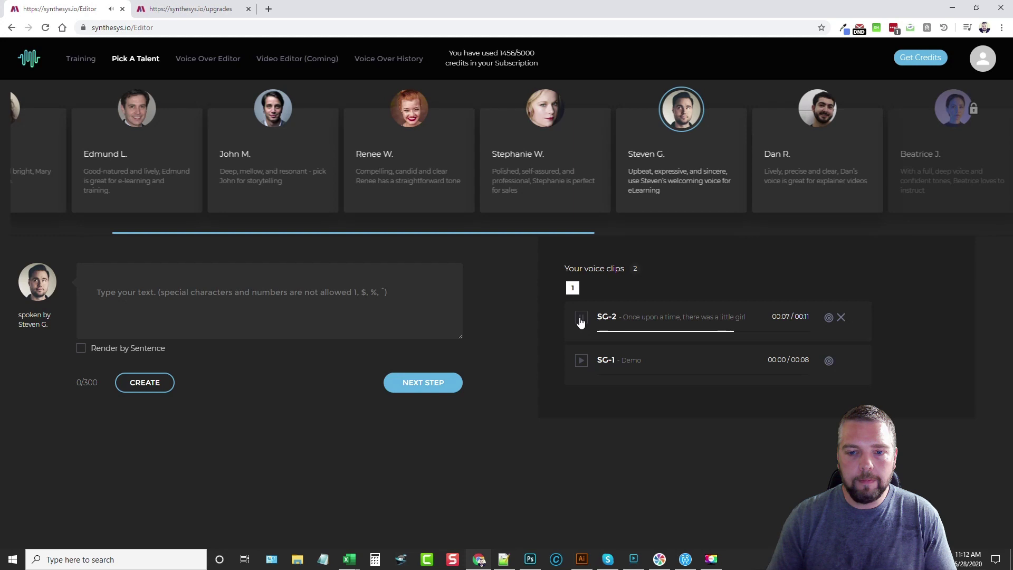
left_click(822, 163)
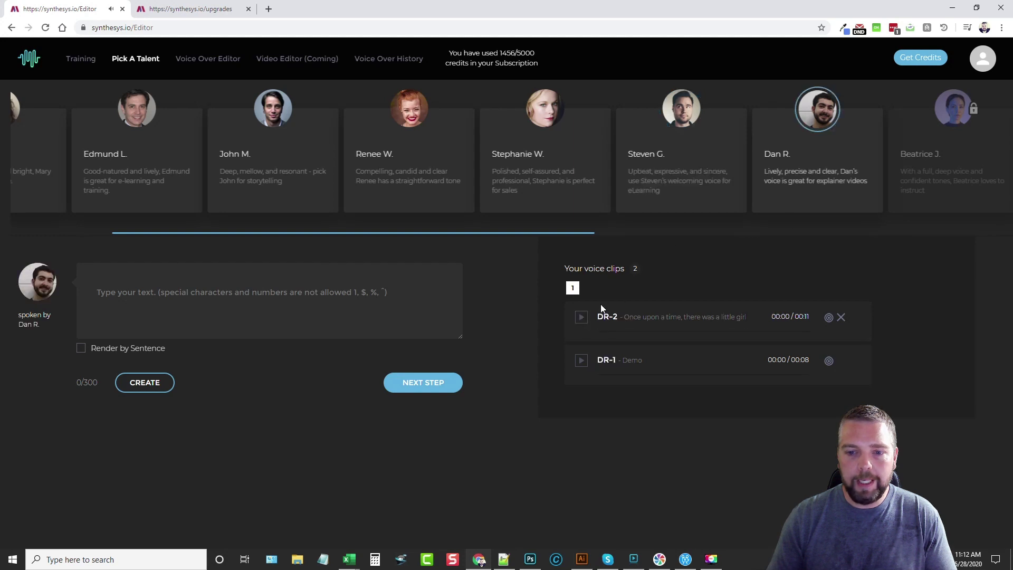
left_click(582, 318)
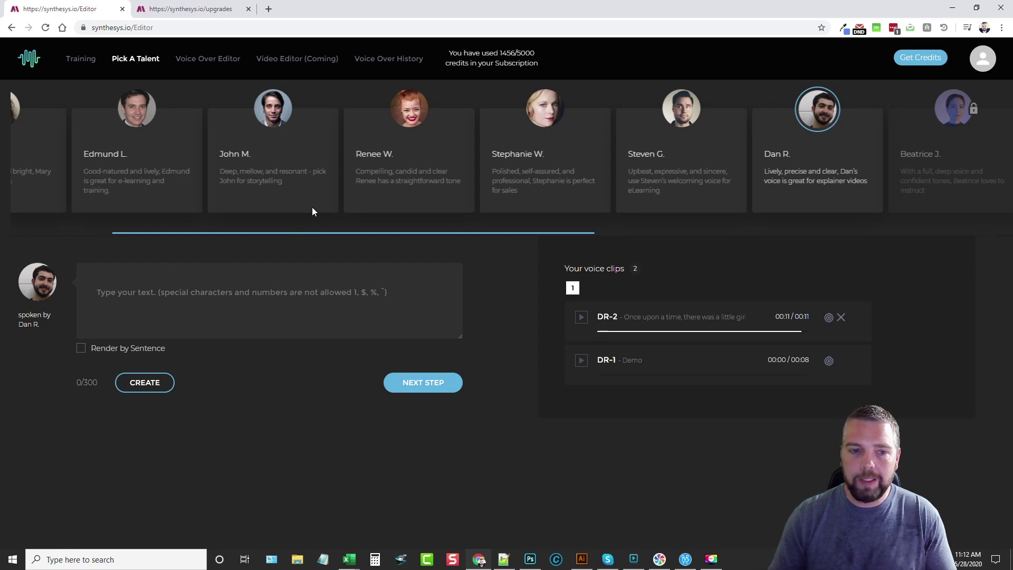
left_click_drag(312, 211, 414, 190)
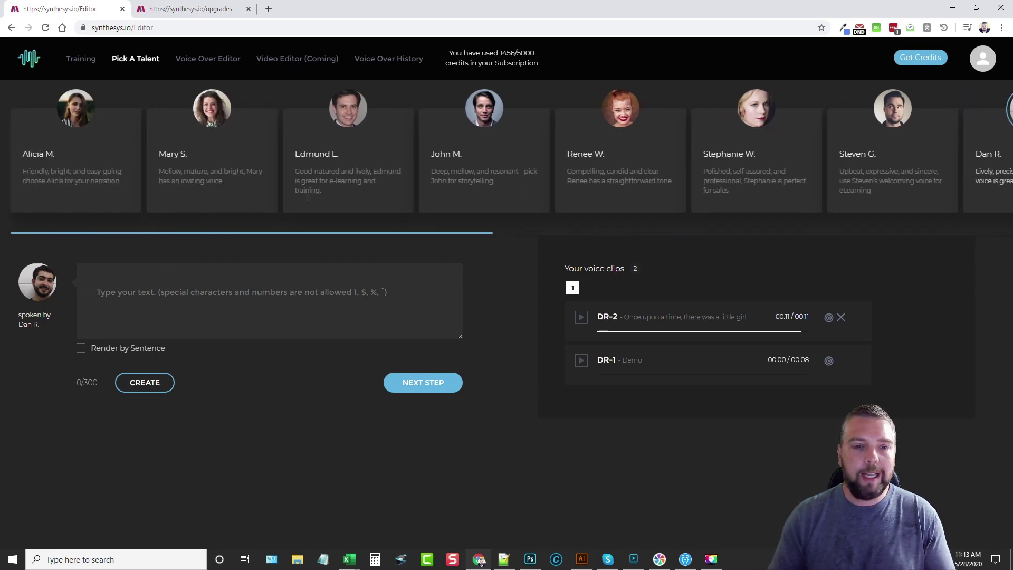
left_click(480, 156)
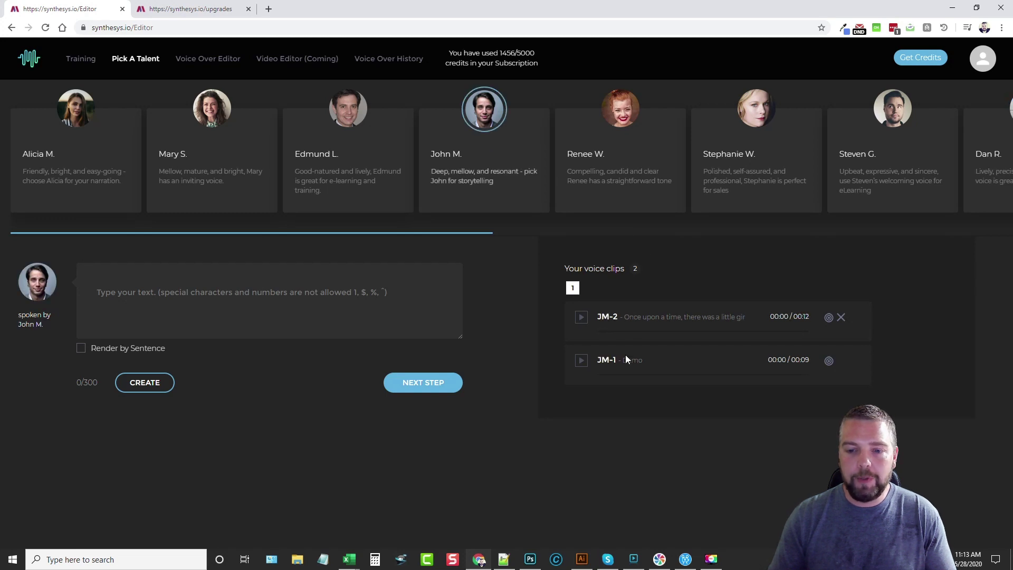
left_click(582, 361)
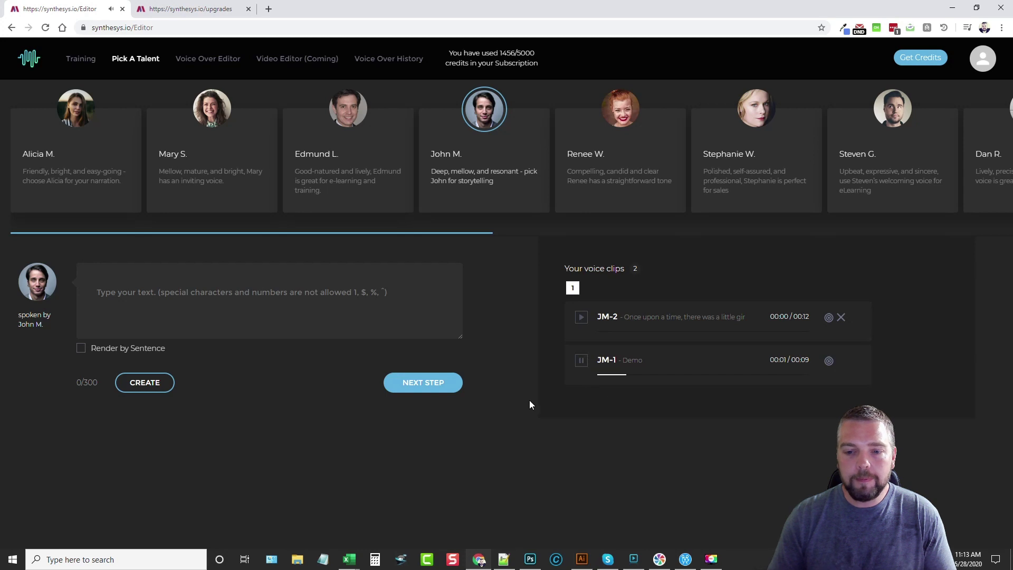